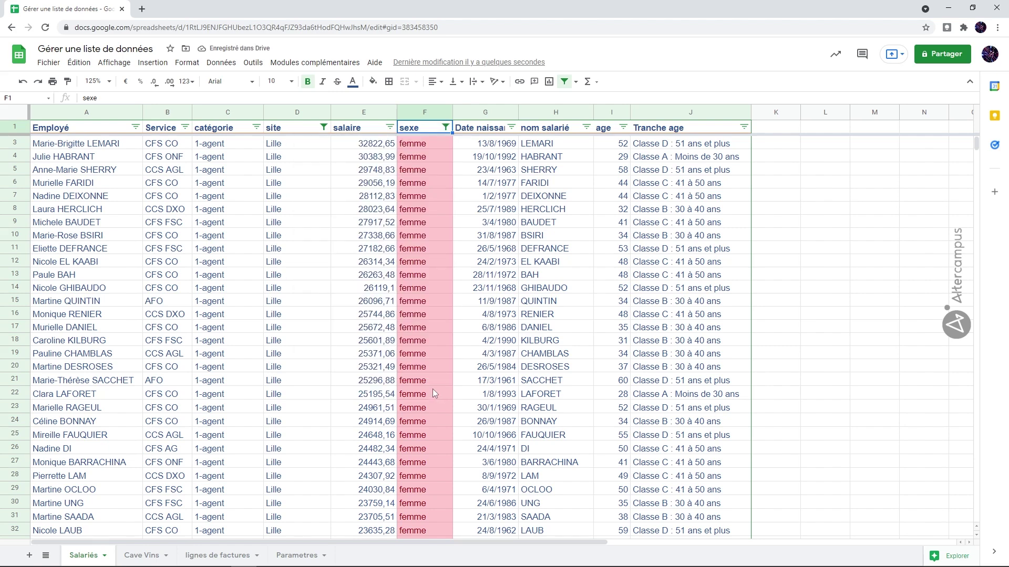
- Save the current filter as a filter view named "Femmes de Toulouse et lille"
click(221, 64)
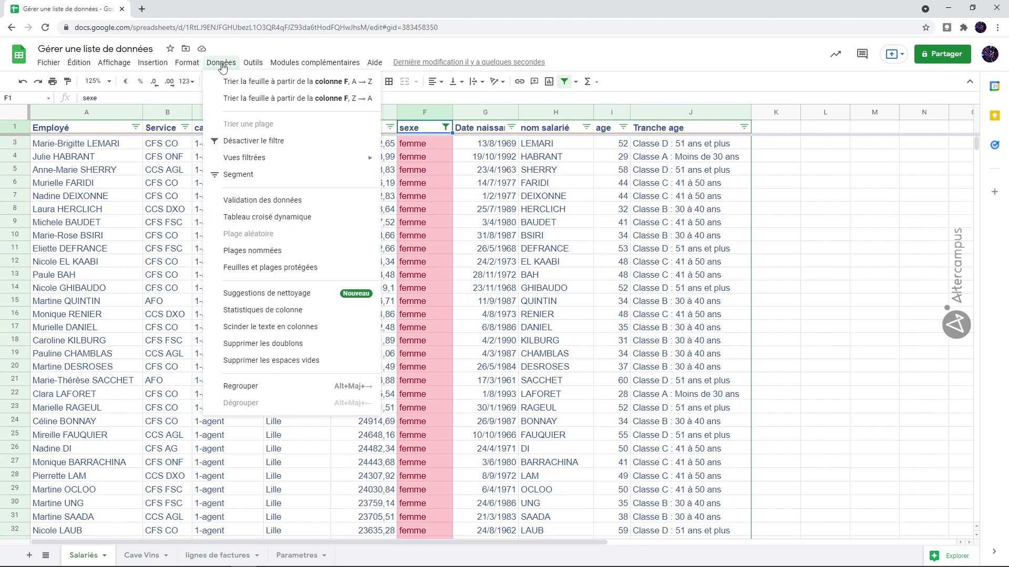
mouse_move(255, 158)
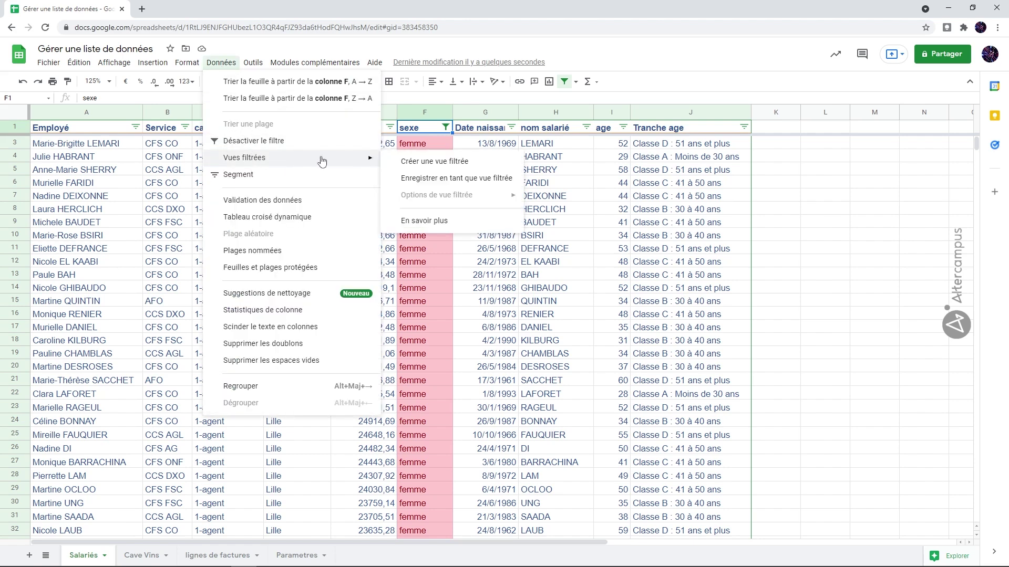
click(470, 179)
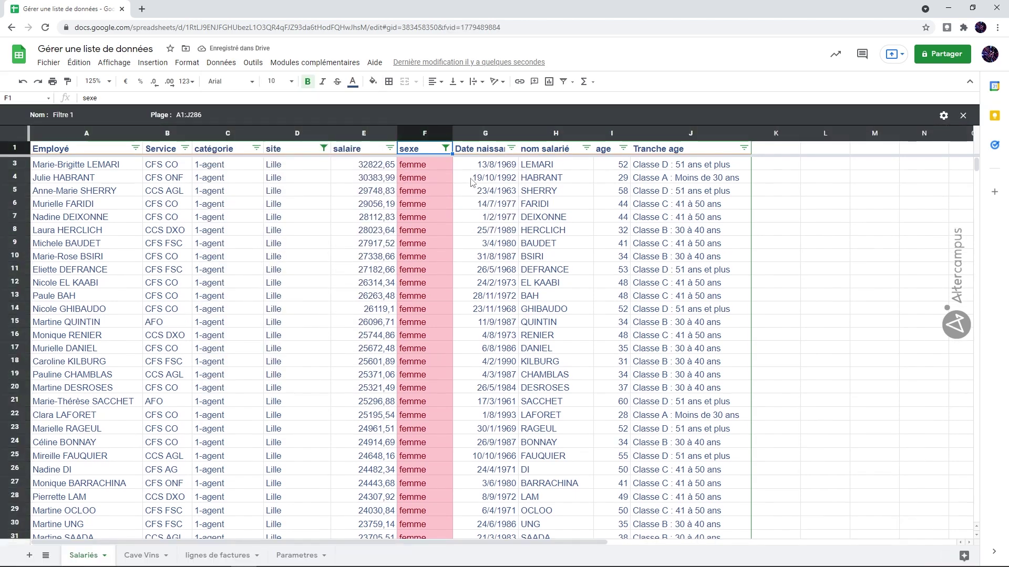
click(66, 115)
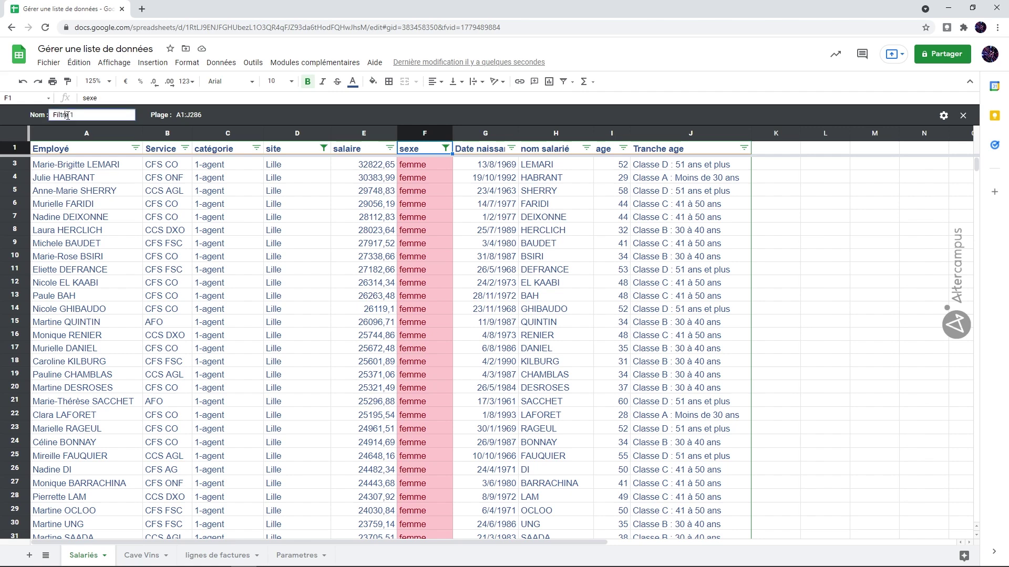
drag(81, 115, 48, 112)
text(GFe)
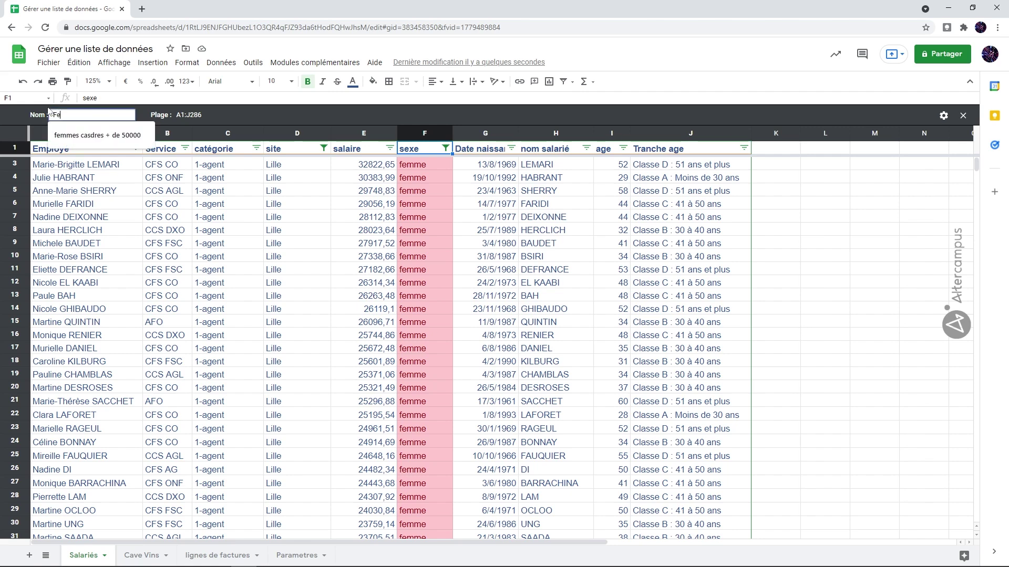
text(mmes de Toulouse et )
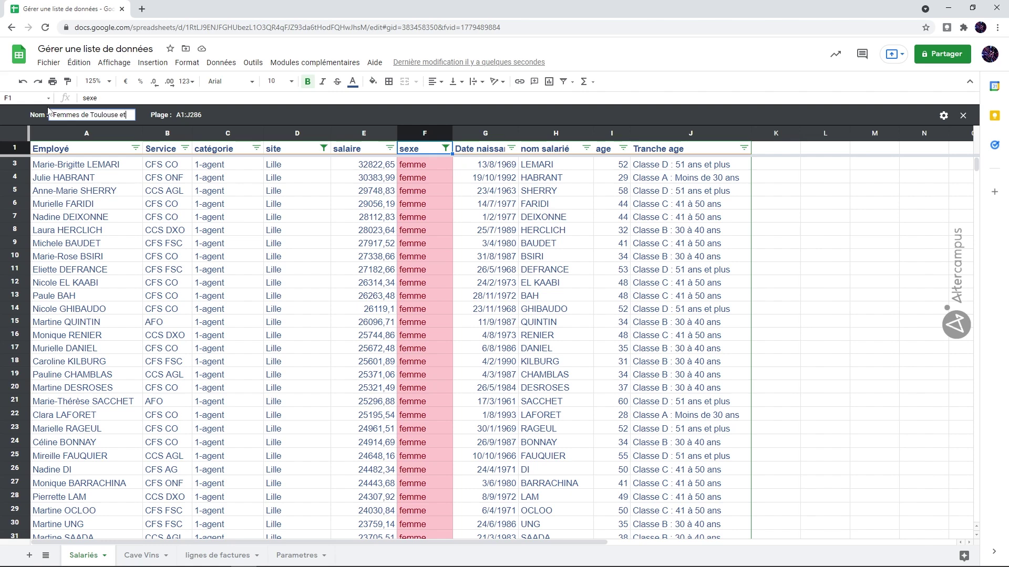
text(lille)
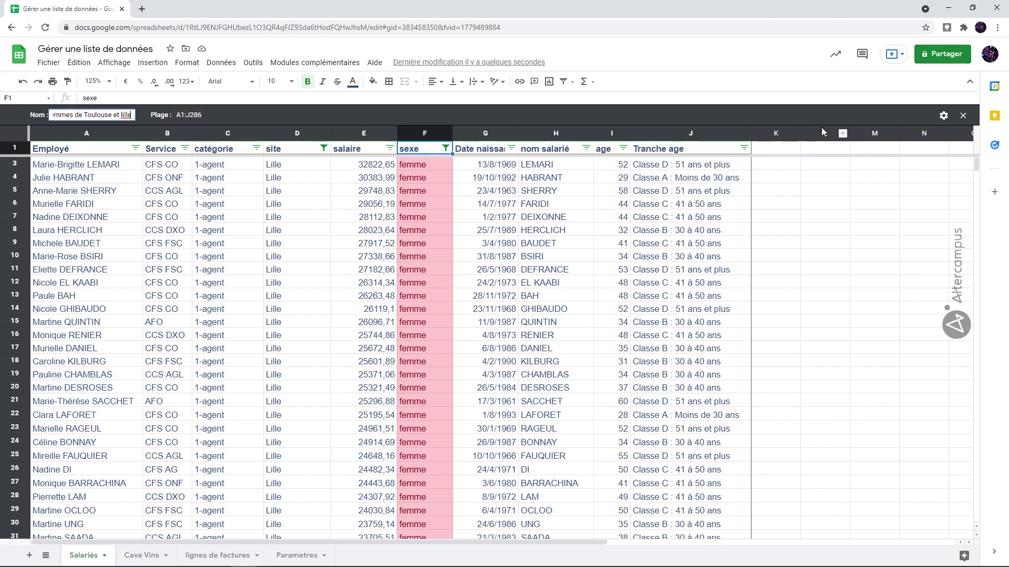
- Close the filter view and turn off the regular filter on the Salariés sheet
click(944, 116)
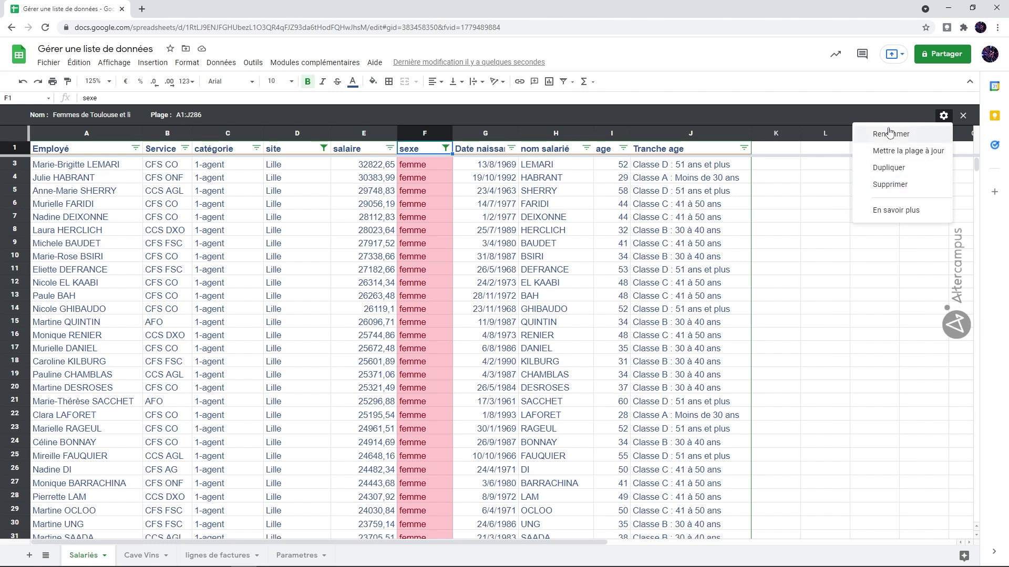
click(962, 117)
click(961, 116)
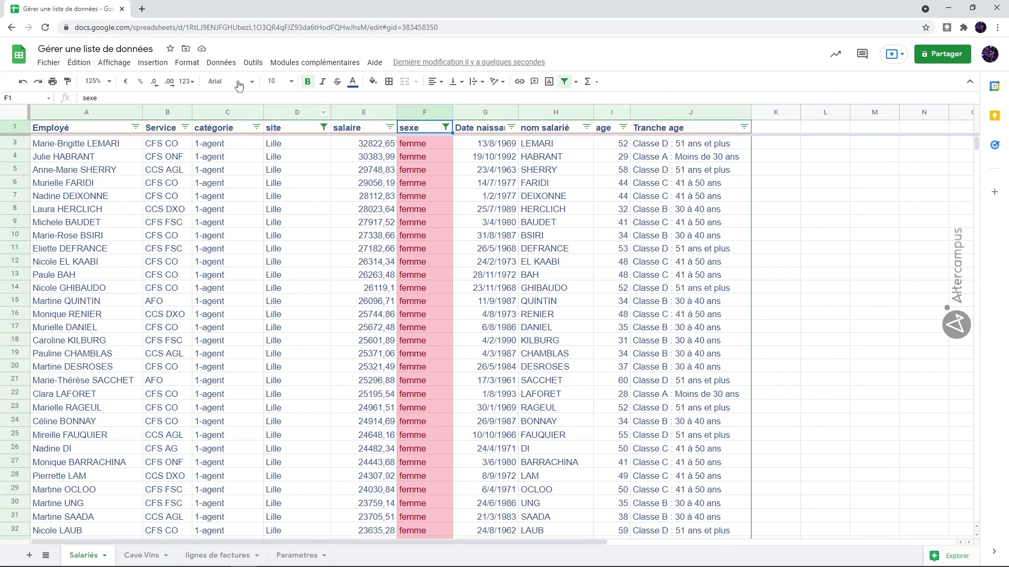
click(212, 64)
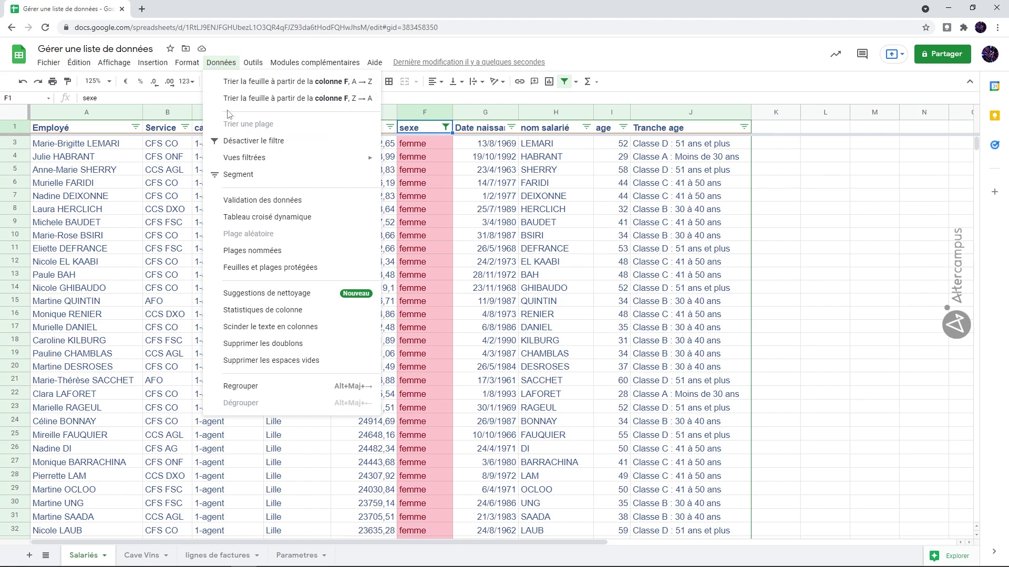
click(238, 142)
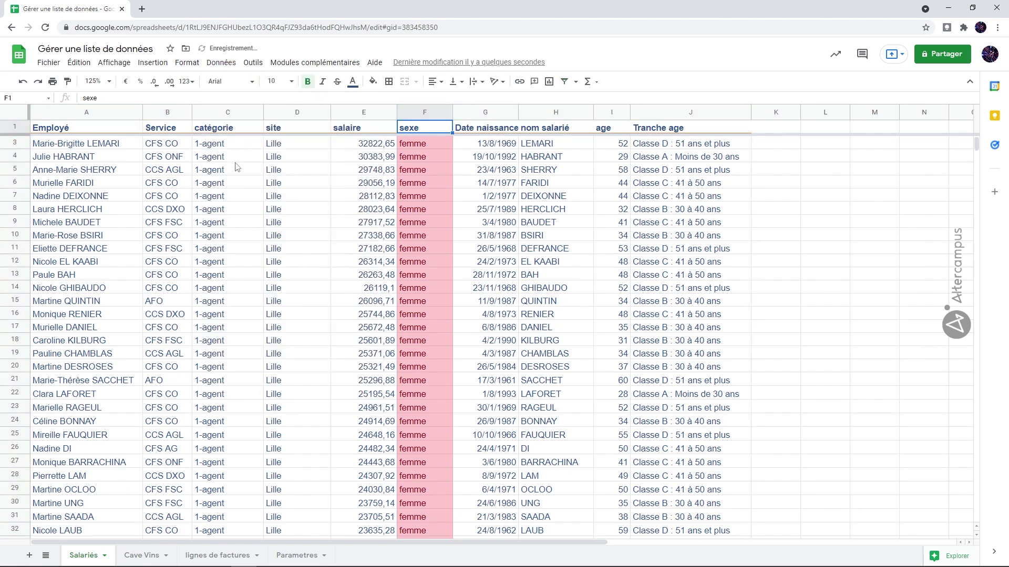
- Apply the saved filter view "Femmes de Toulouse et lille" and look through its filtered rows
click(216, 67)
mouse_move(243, 160)
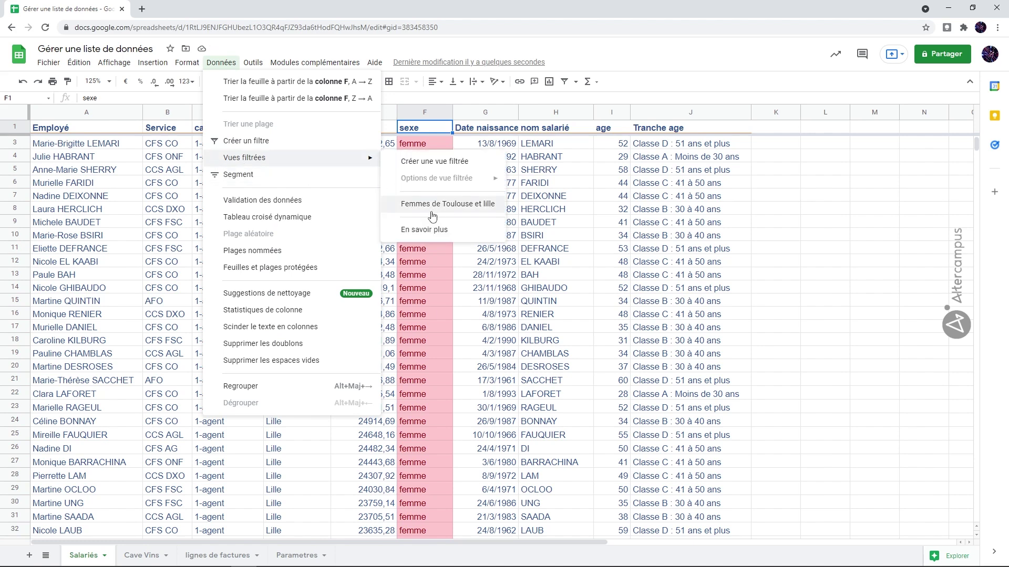
click(444, 209)
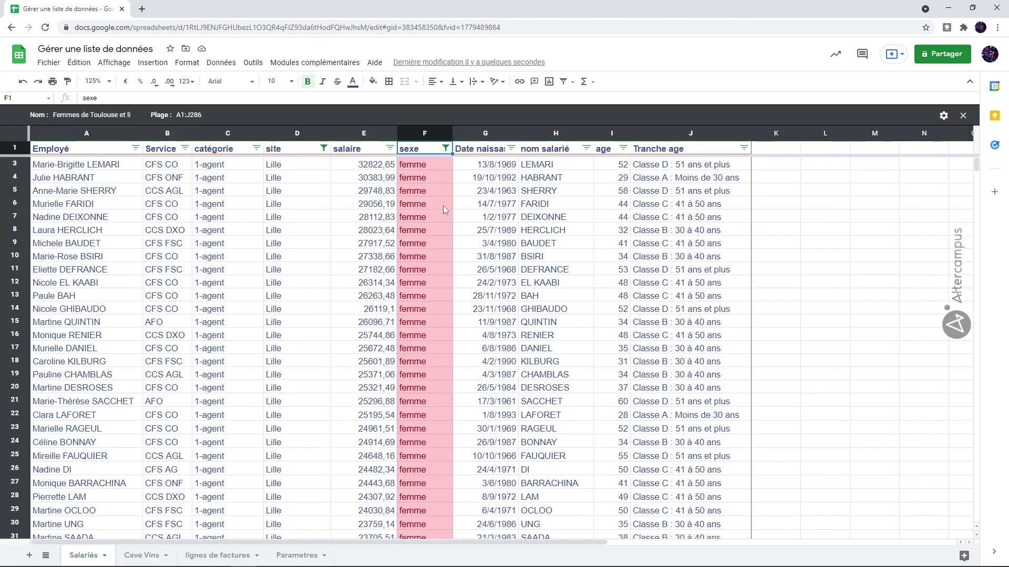
scroll(367, 294, down, 7)
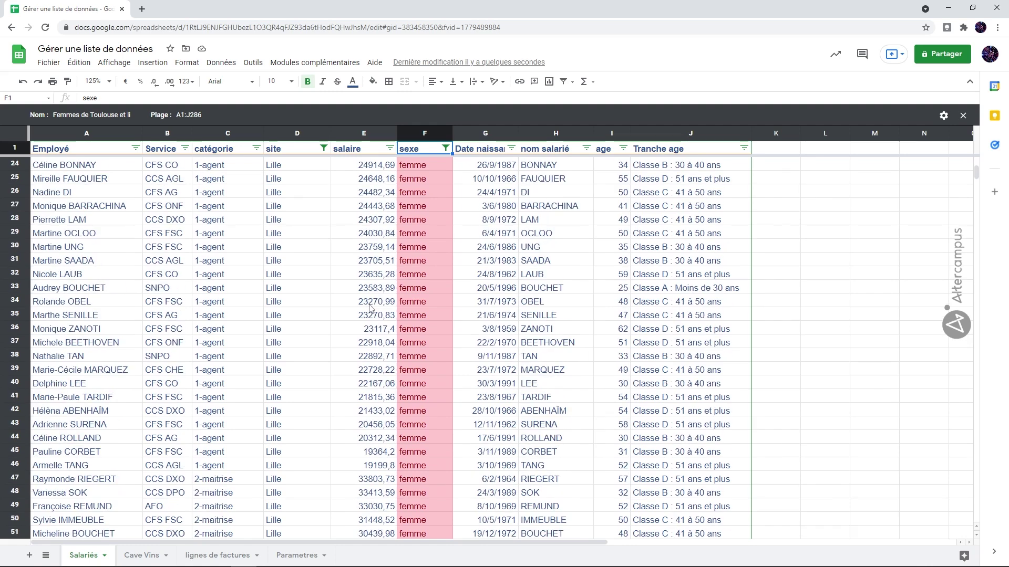
scroll(370, 309, up, 7)
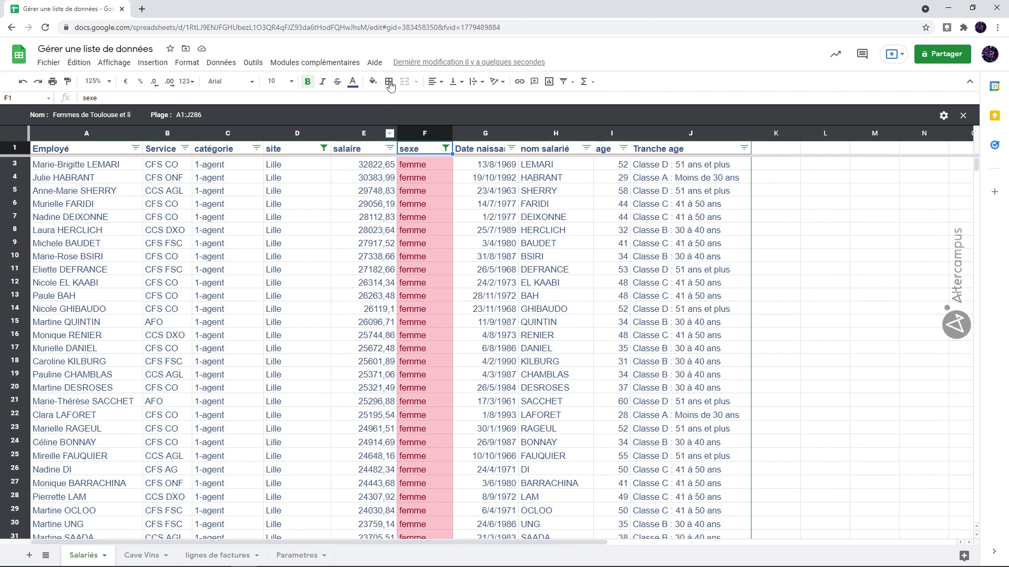
- Copy the web address of the active filter view and open it in a new browser tab
click(389, 29)
key(ctrl+c)
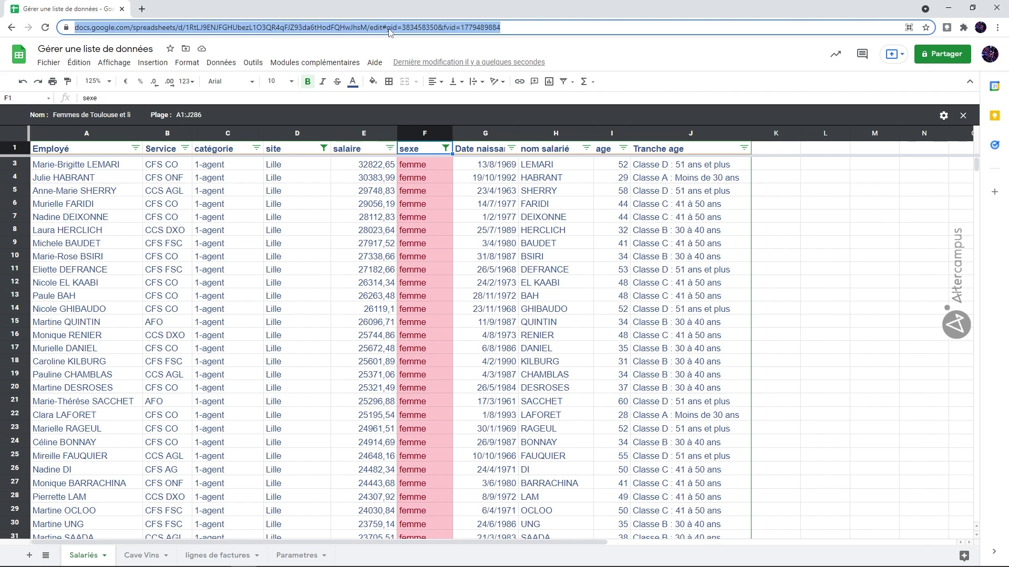
click(140, 8)
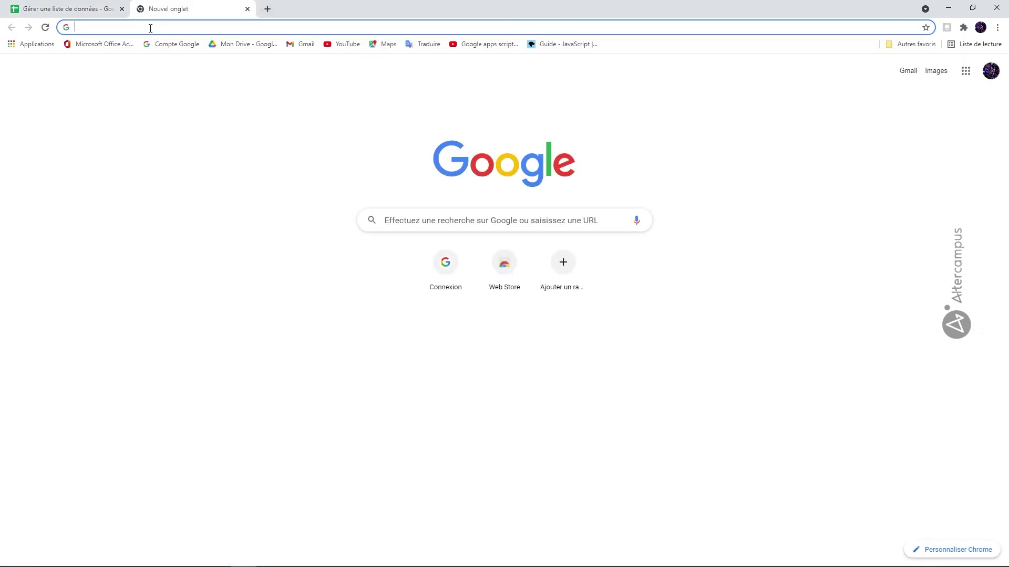
key(ctrl+v)
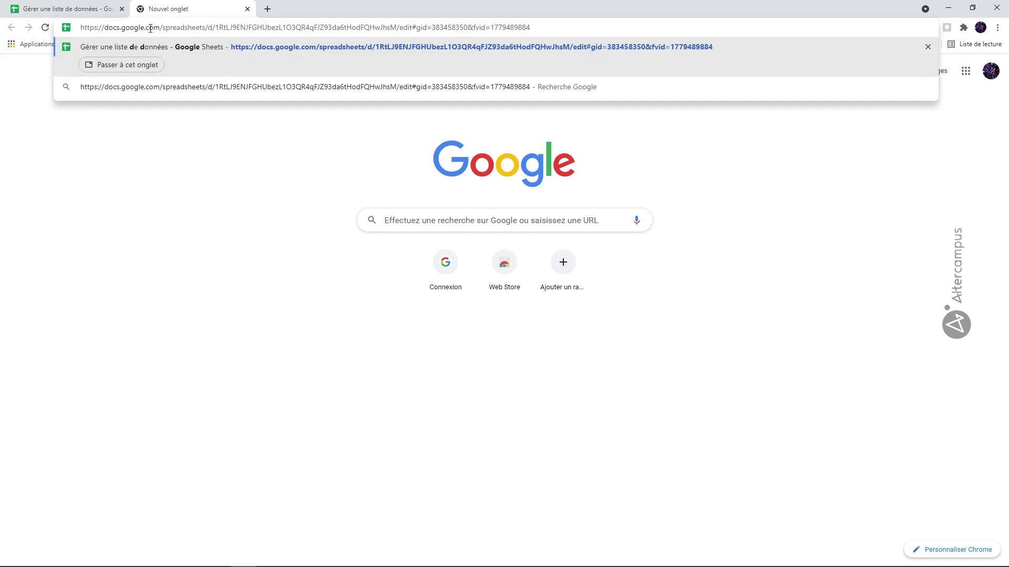
key(Return)
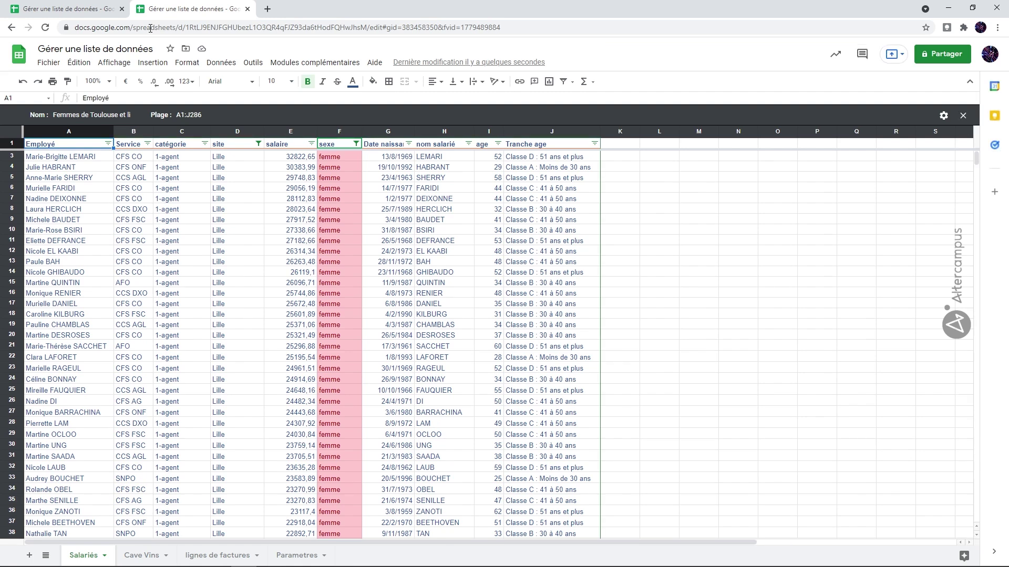
- Close the duplicate browser tab and exit the filter view in the original spreadsheet
click(247, 9)
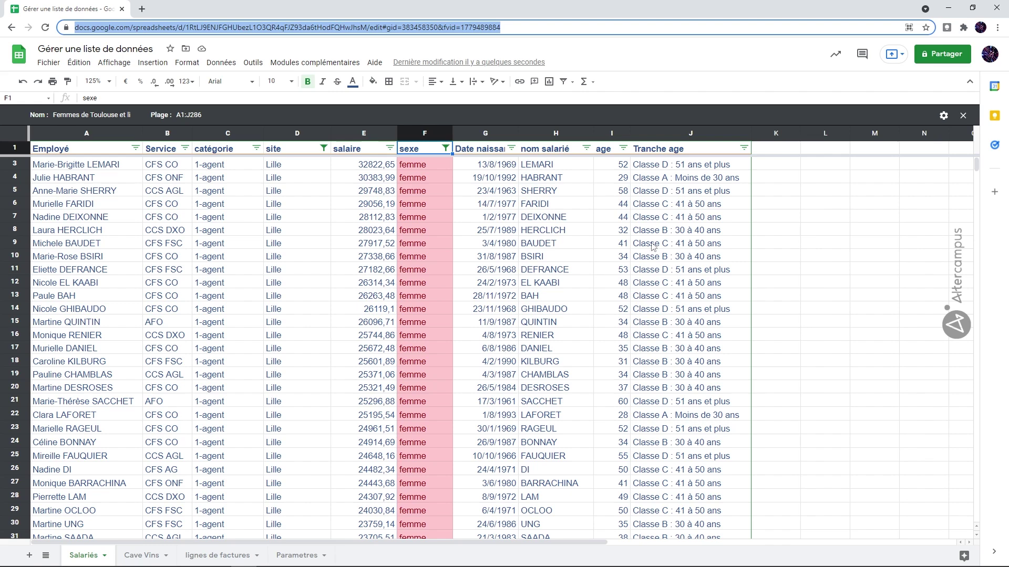
click(963, 115)
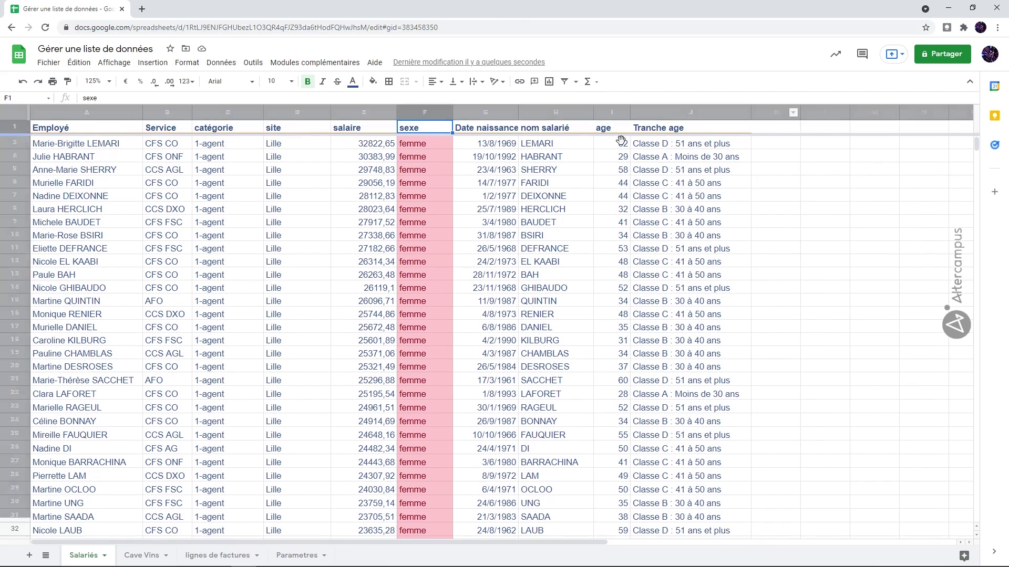
click(351, 223)
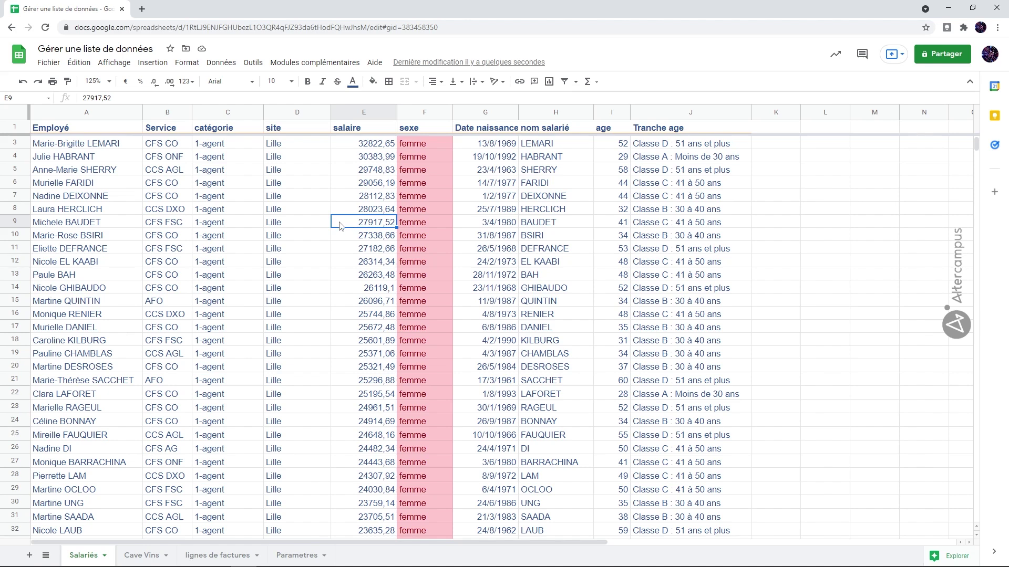
- Create a new filter view on the employee list and name it "Salires de plus de 50000"
click(221, 63)
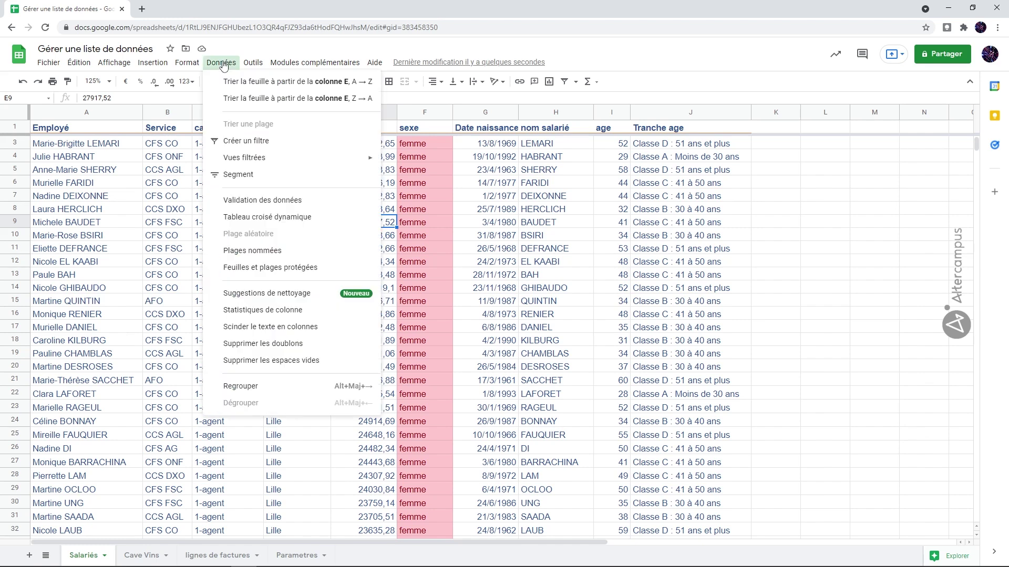
mouse_move(246, 160)
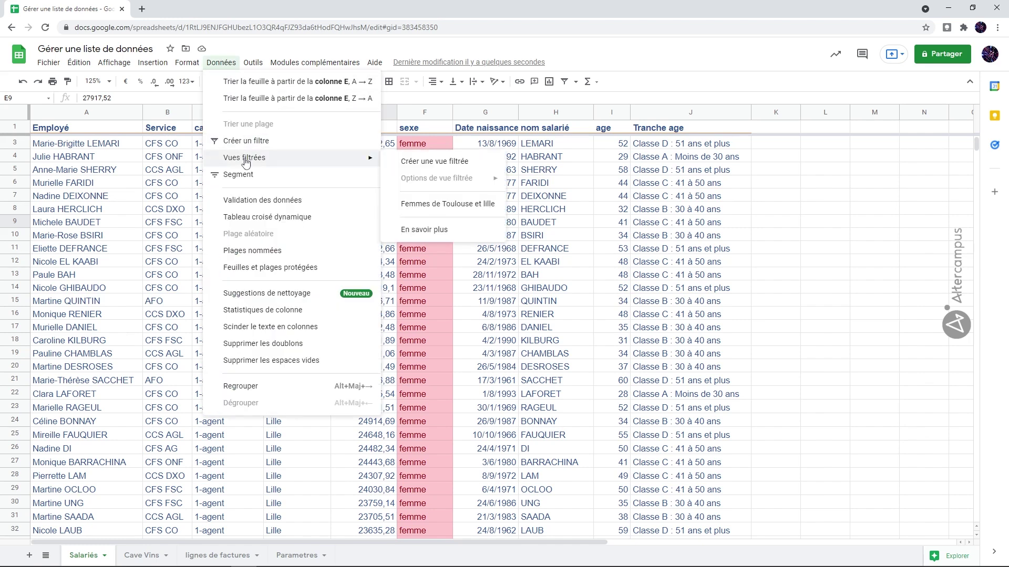
click(430, 163)
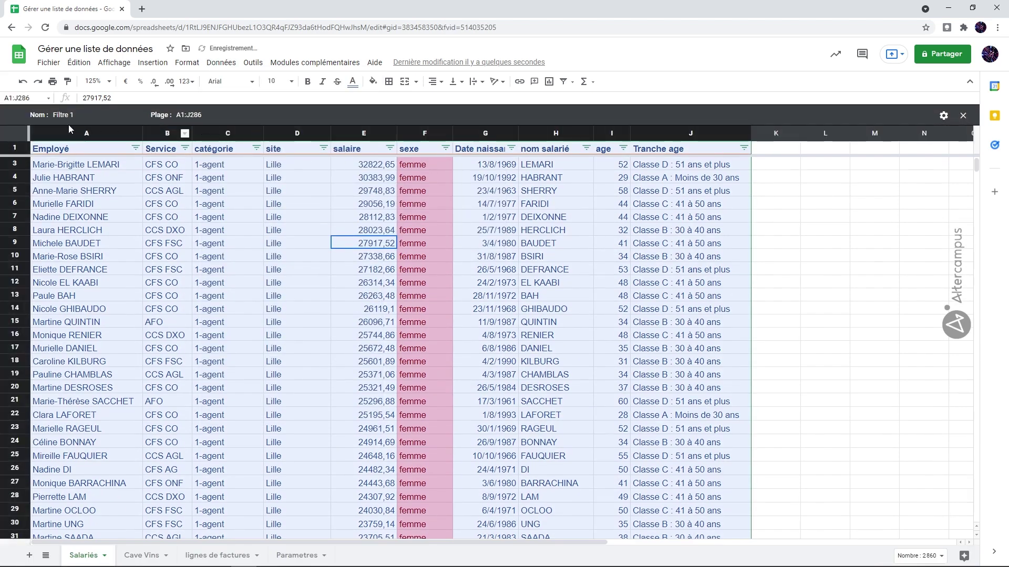
click(118, 115)
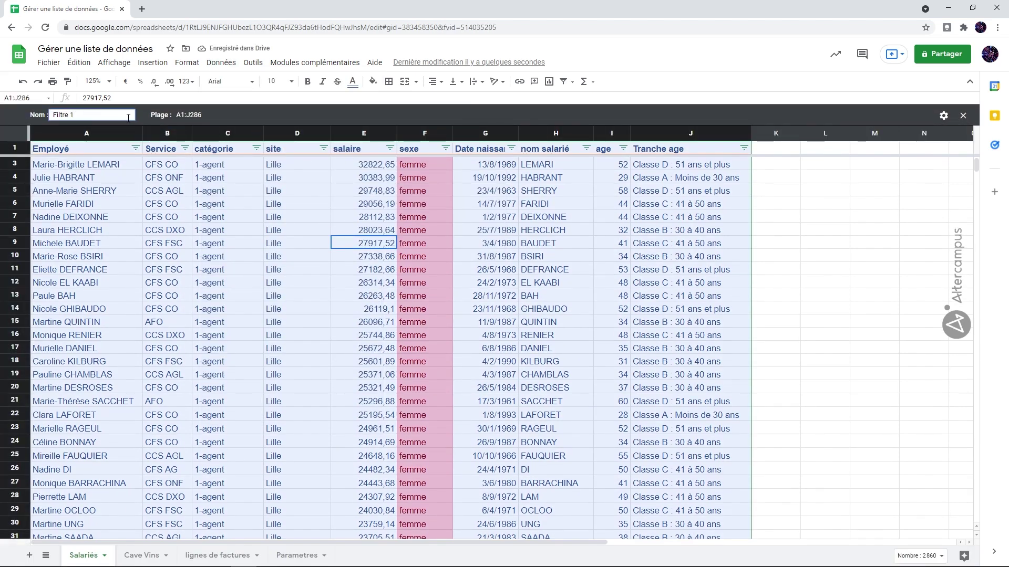
drag(128, 118, 22, 105)
text(Salires de p)
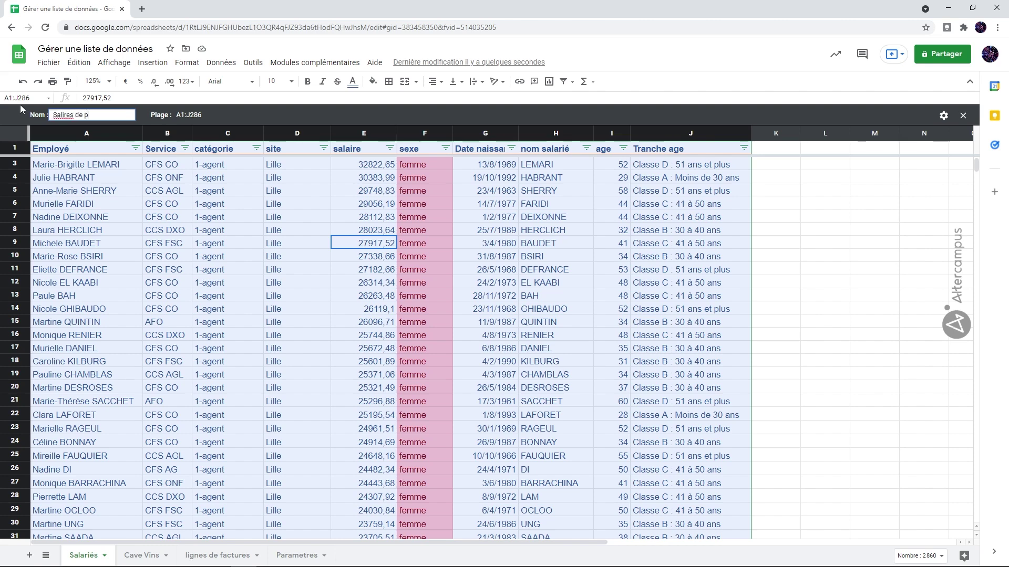
text(lus de 50000)
- Filter the salaire column by the condition "Supérieur ou égal à" 50000
click(394, 151)
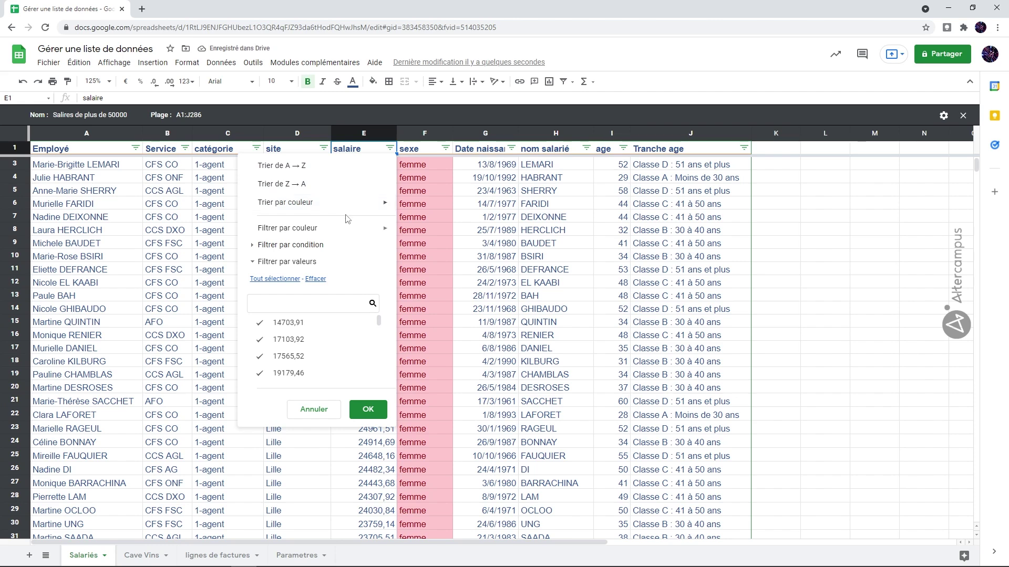
mouse_move(347, 226)
click(265, 250)
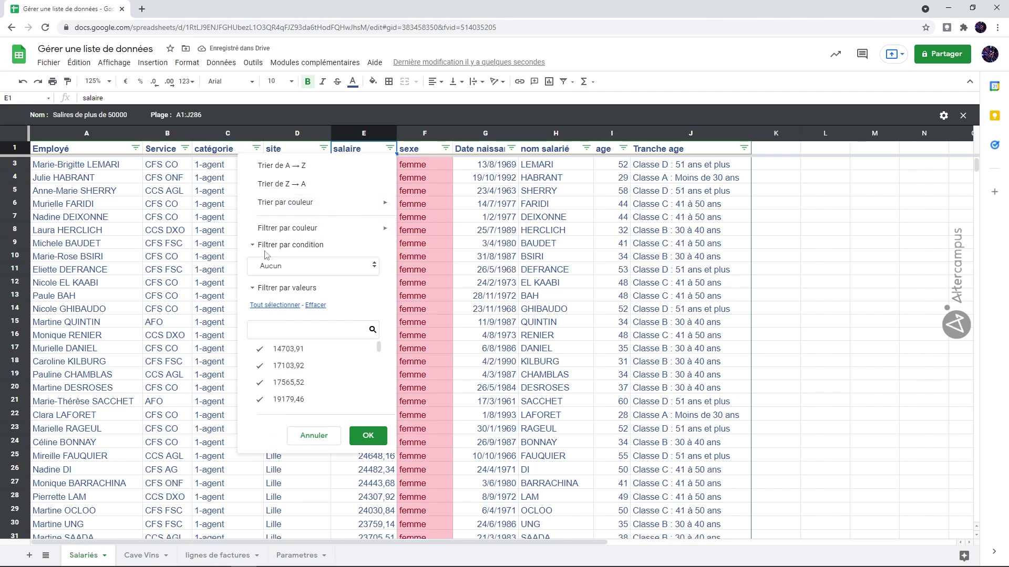
click(277, 267)
scroll(303, 326, down, 3)
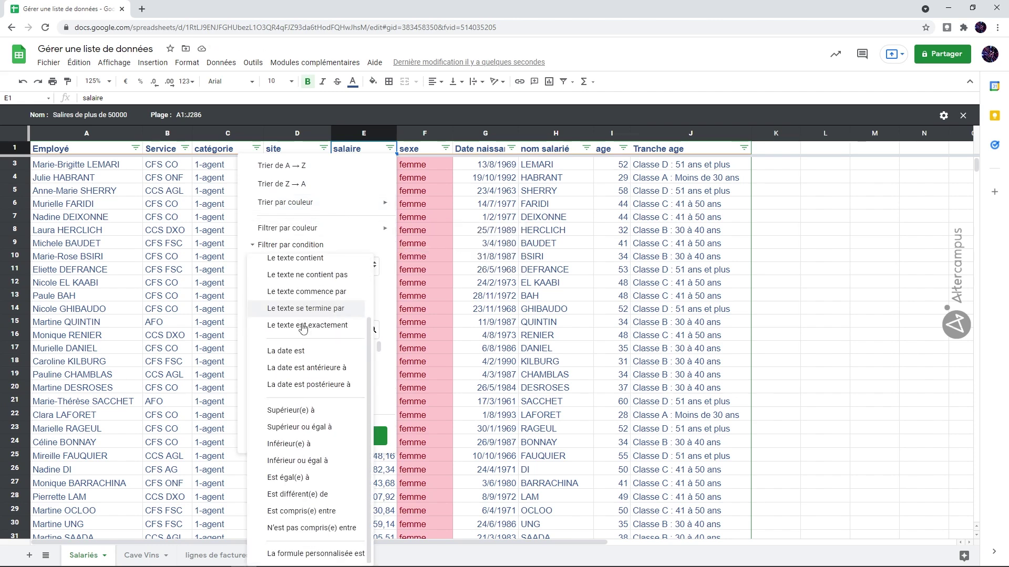
click(305, 430)
click(279, 295)
text(50000)
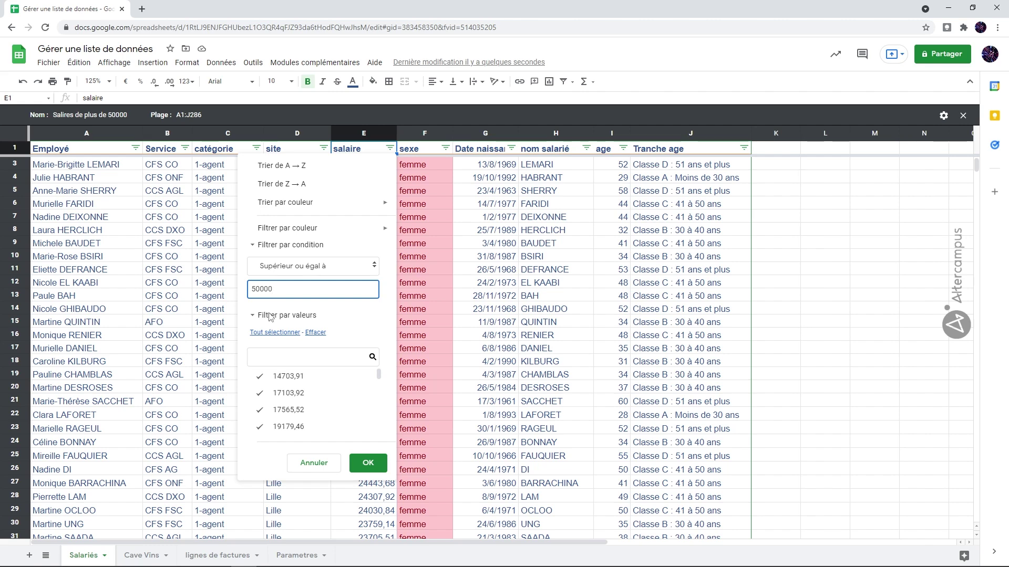
click(367, 463)
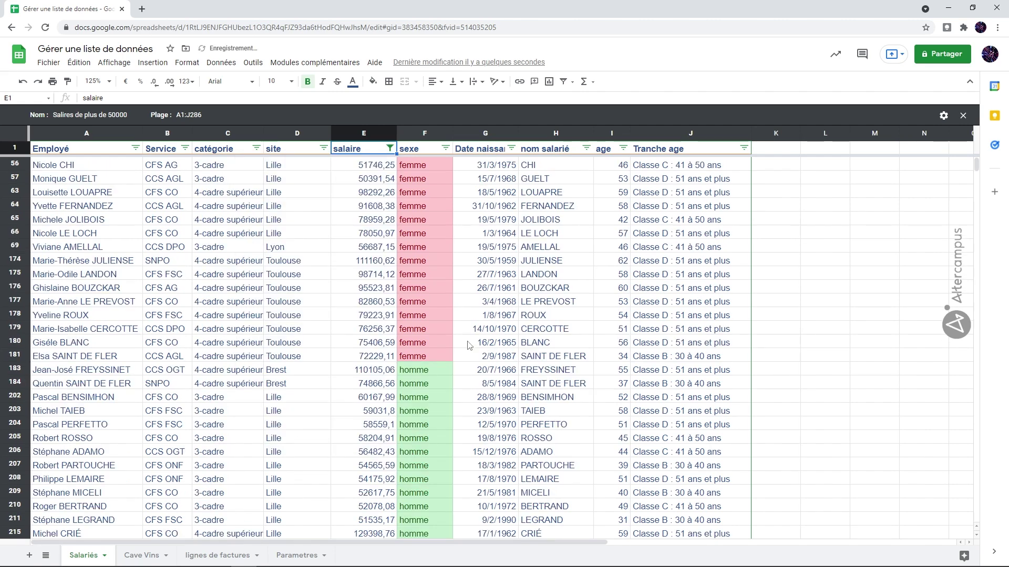
- Exit the current filter view and reopen the saved view "Salires de plus de 50000" on the employee list
click(963, 117)
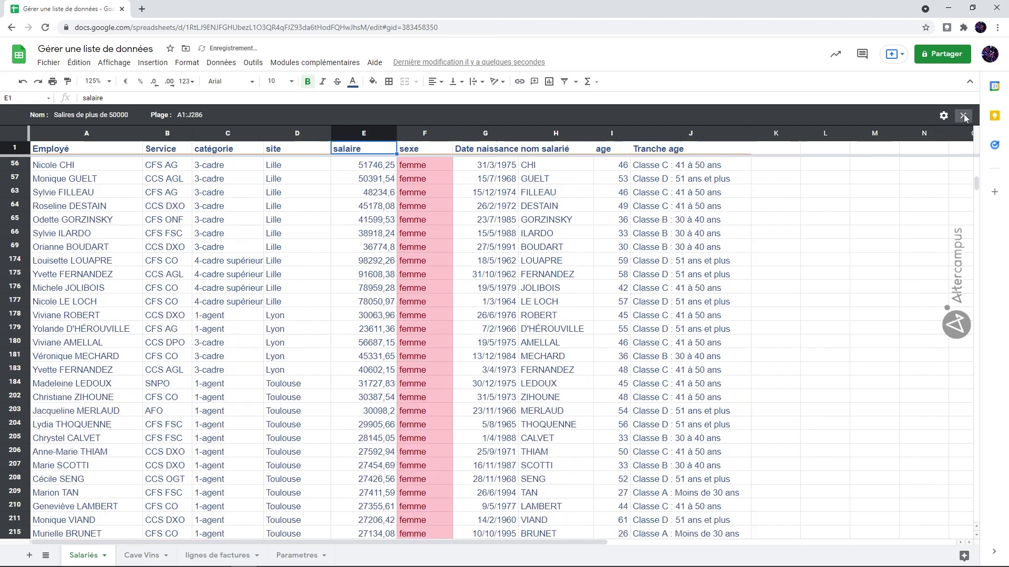
click(344, 237)
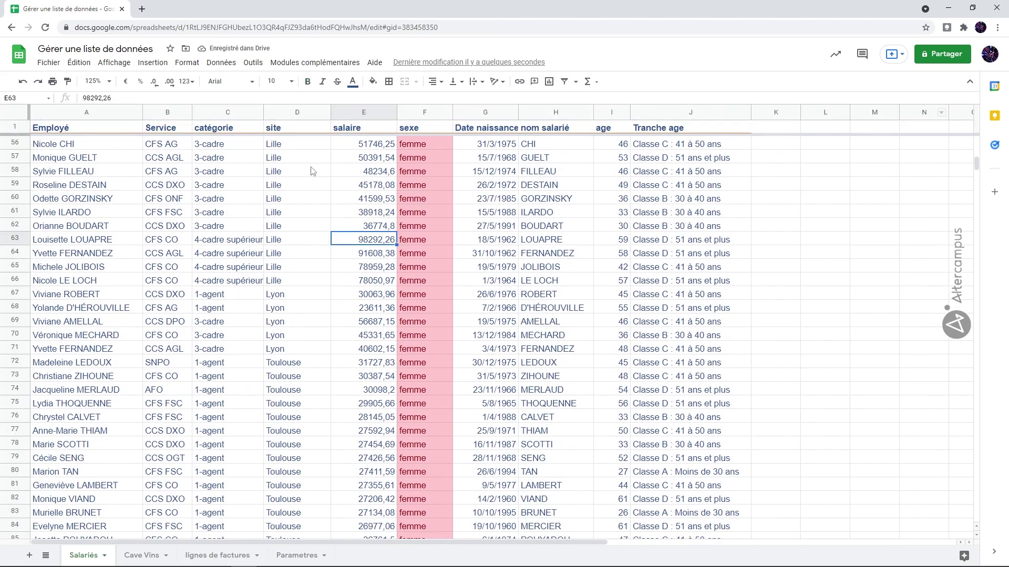
click(221, 64)
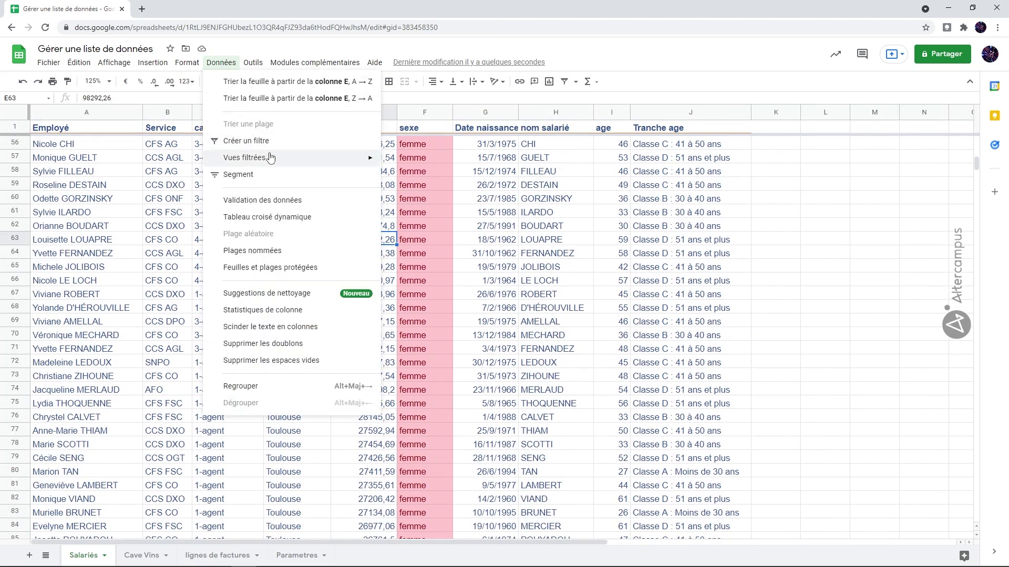
mouse_move(270, 157)
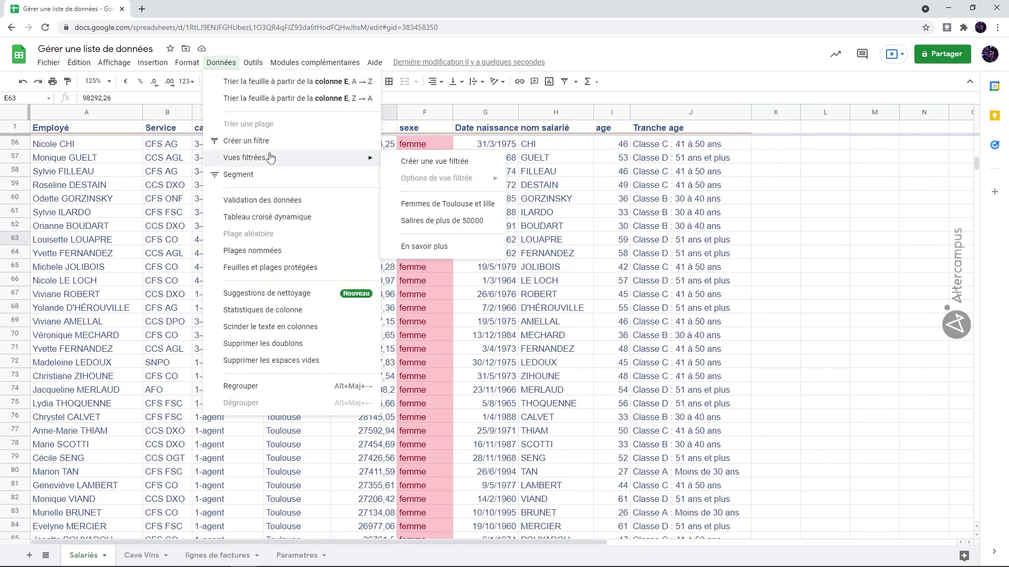
click(439, 222)
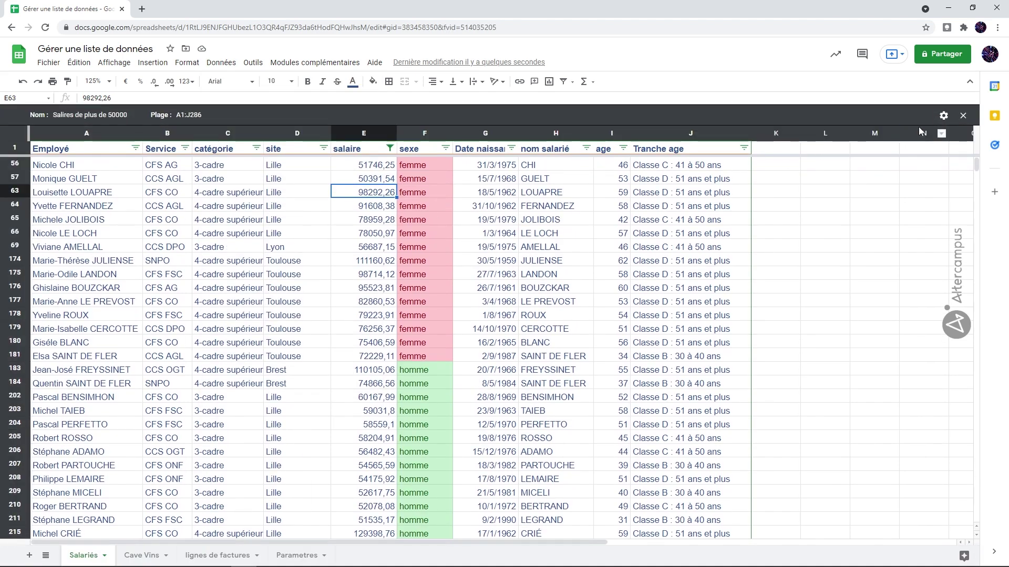
- Rename the active filter view to "Salaires de plus de 50000"
click(943, 117)
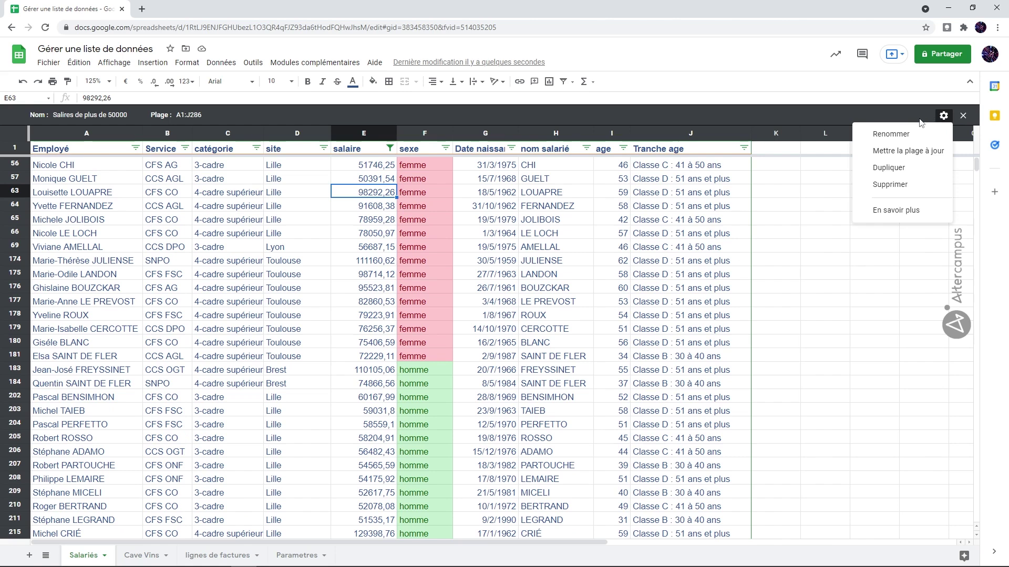
click(910, 134)
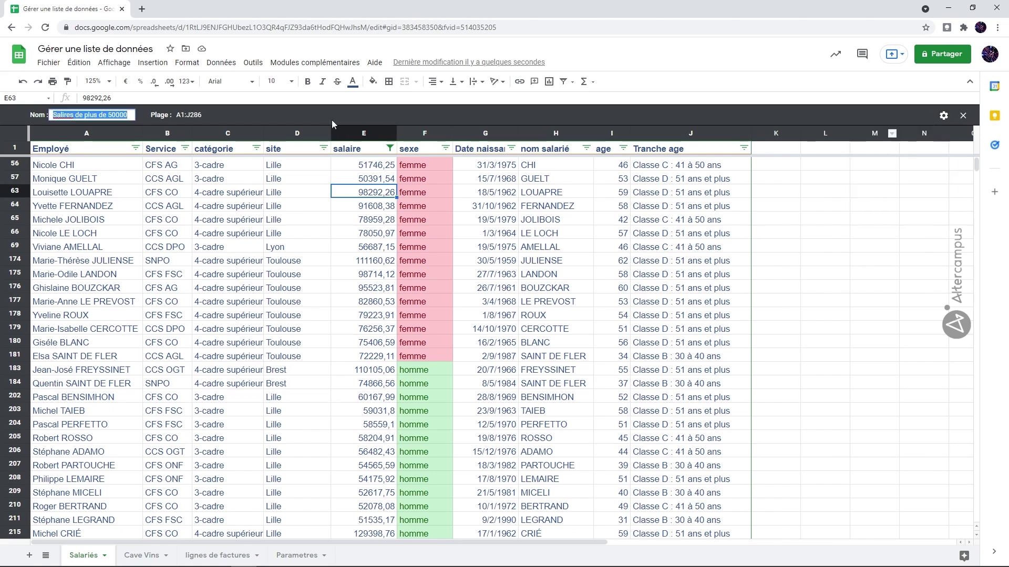
click(64, 117)
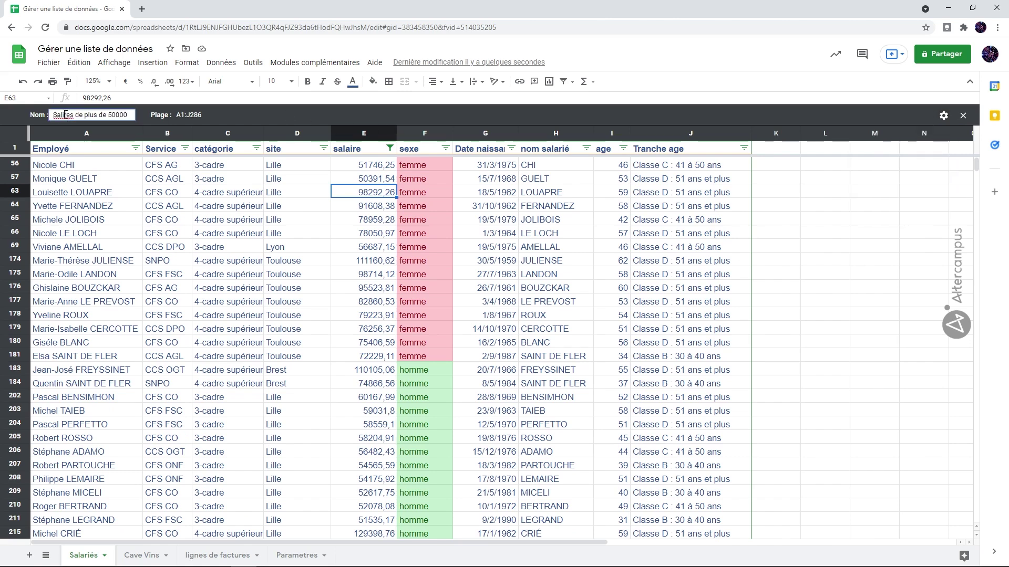
text(a)
key(Return)
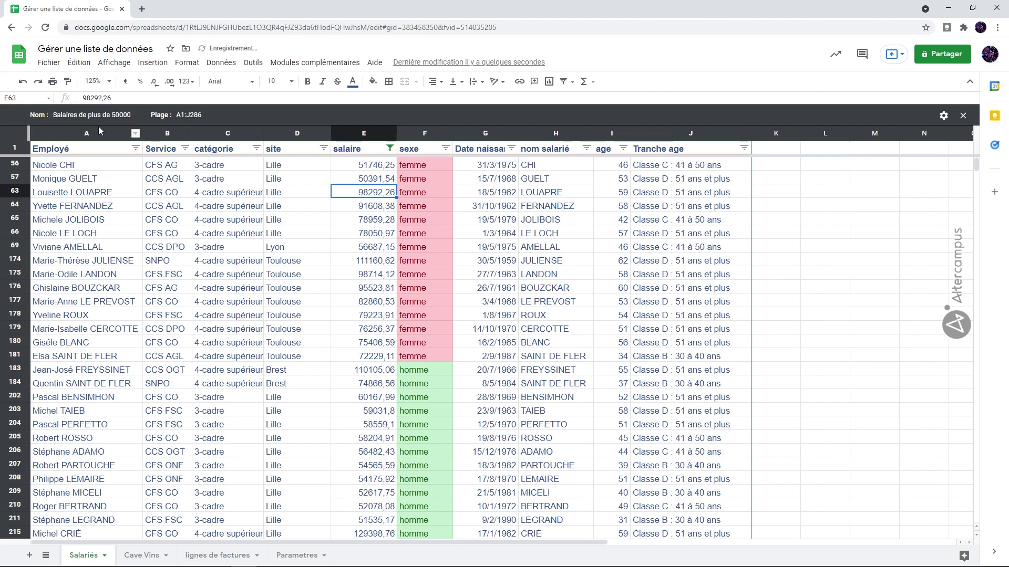
- Delete the filter view "Salaires de plus de 50000" and check the list of saved filter views
click(943, 115)
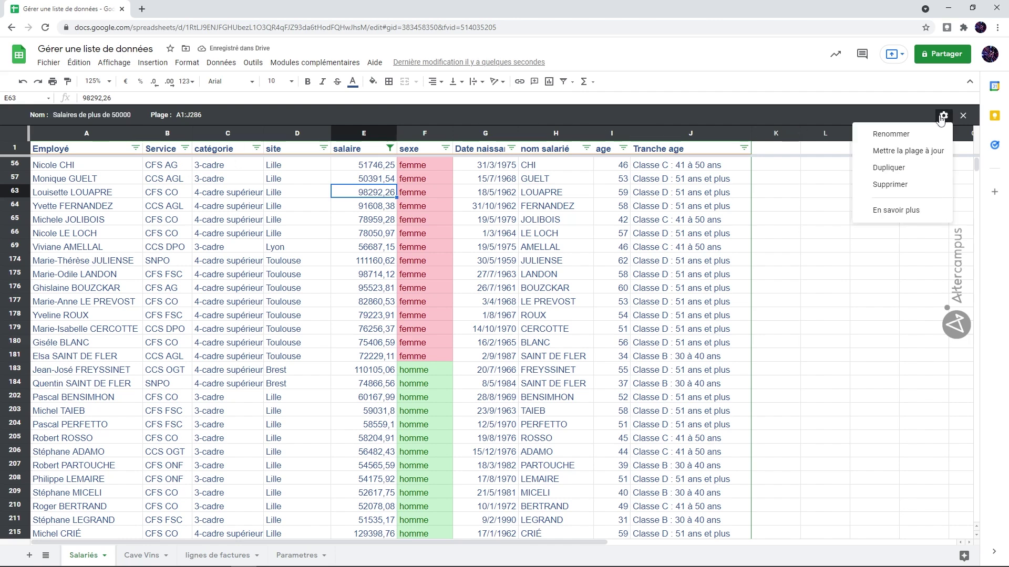
click(890, 184)
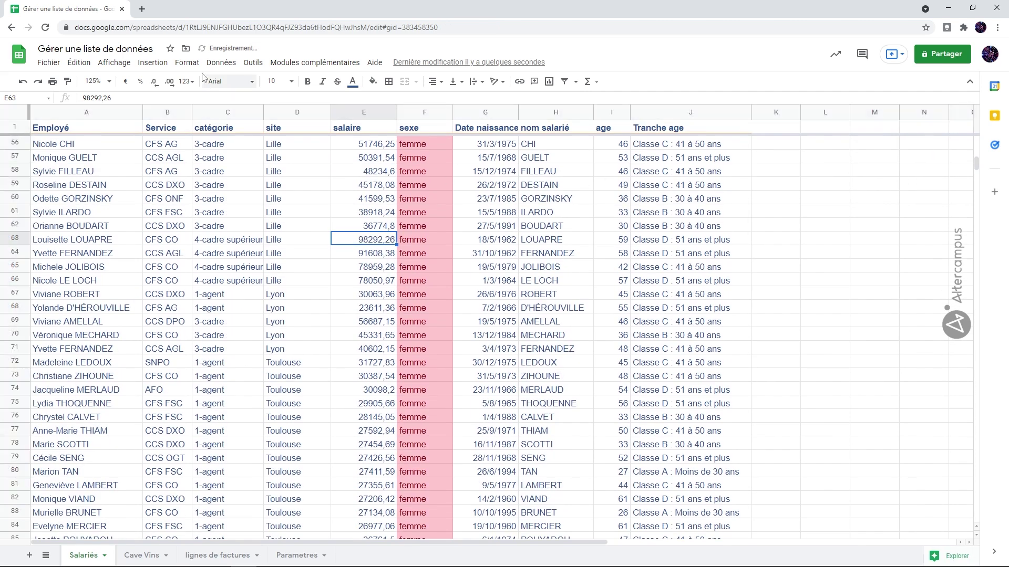
click(221, 63)
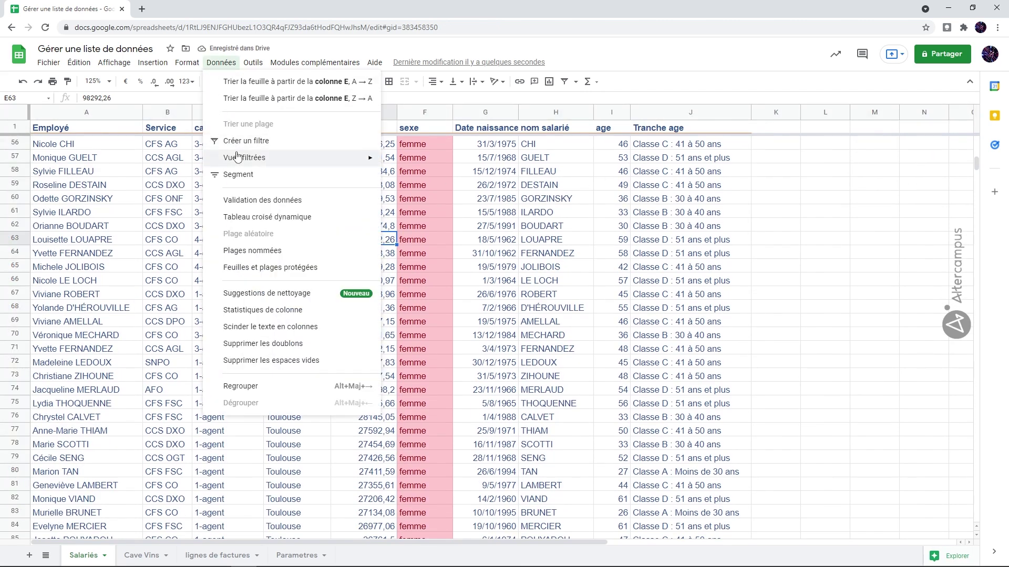
mouse_move(239, 158)
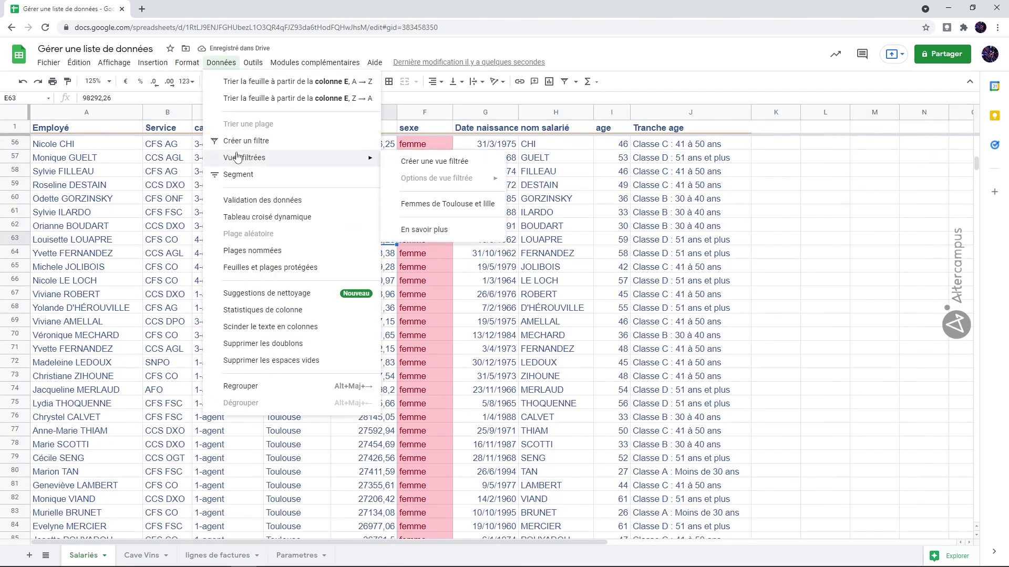
click(599, 278)
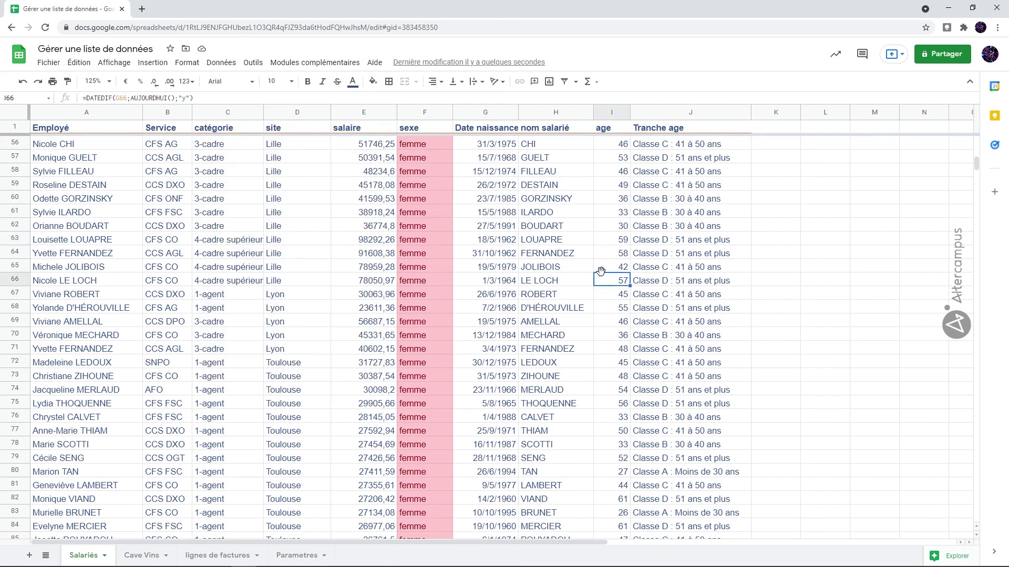